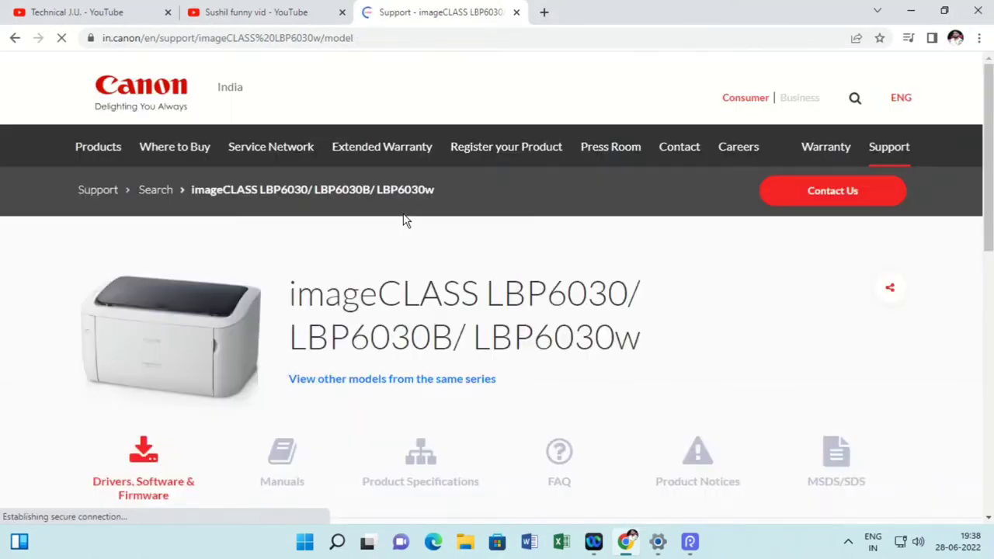
Review the imageCLASS LBP6030/LBP6030B/LBP6030w model name and the Drivers section on the Canon support page
left_click_drag(281, 295, 641, 351)
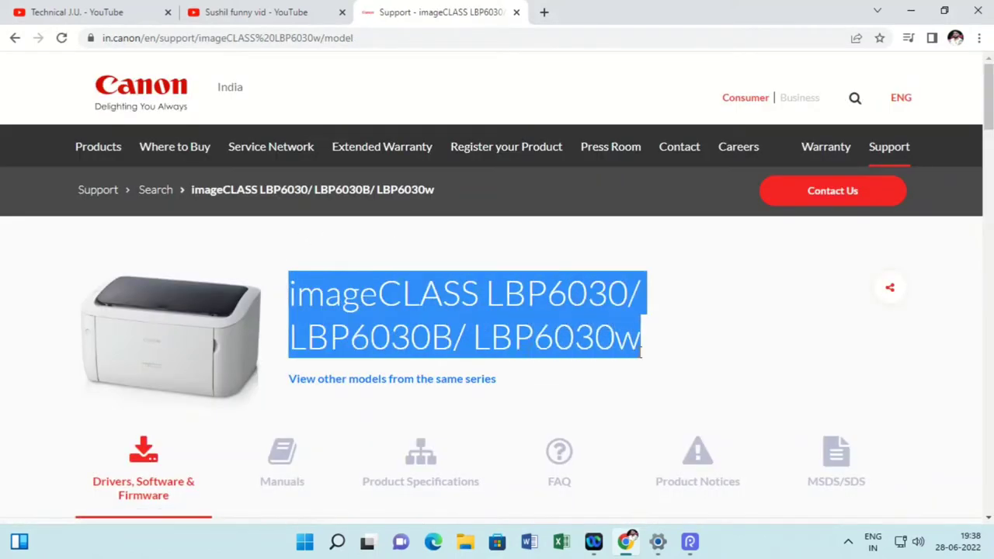
left_click(681, 329)
scroll(300, 324, "down", 3)
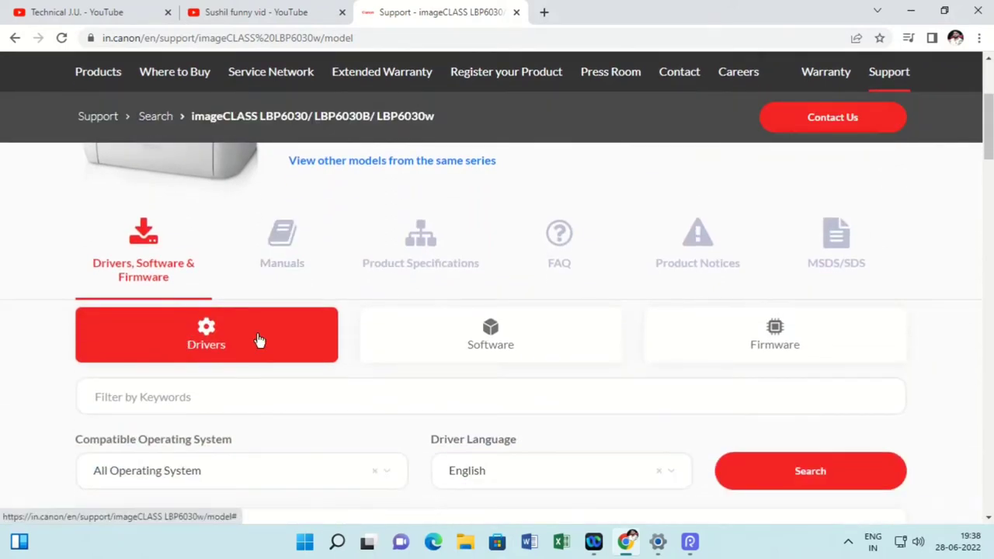
scroll(256, 337, "down", 2)
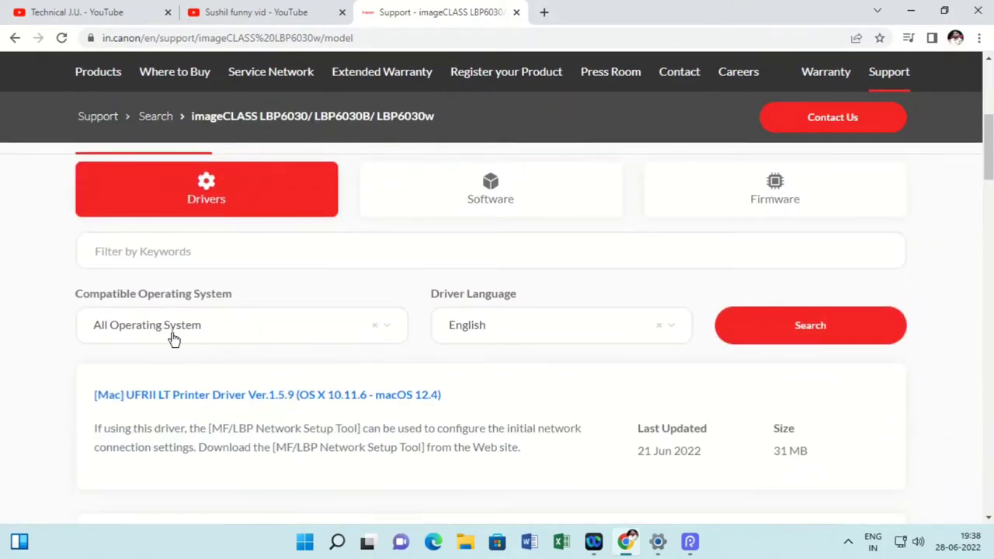
Switch to Windows Settings and check the installed Windows edition in the About page's Windows specifications
left_click(666, 543)
scroll(382, 375, "down", 3)
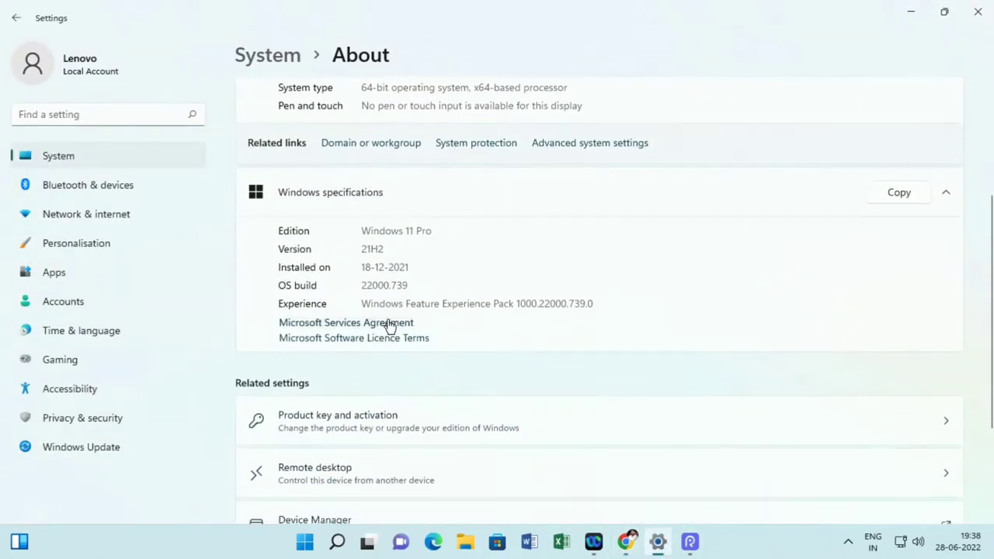
left_click_drag(435, 230, 344, 236)
left_click(470, 244)
left_click(916, 17)
Filter the printer's driver list to Windows 11 as the compatible operating system
left_click(235, 339)
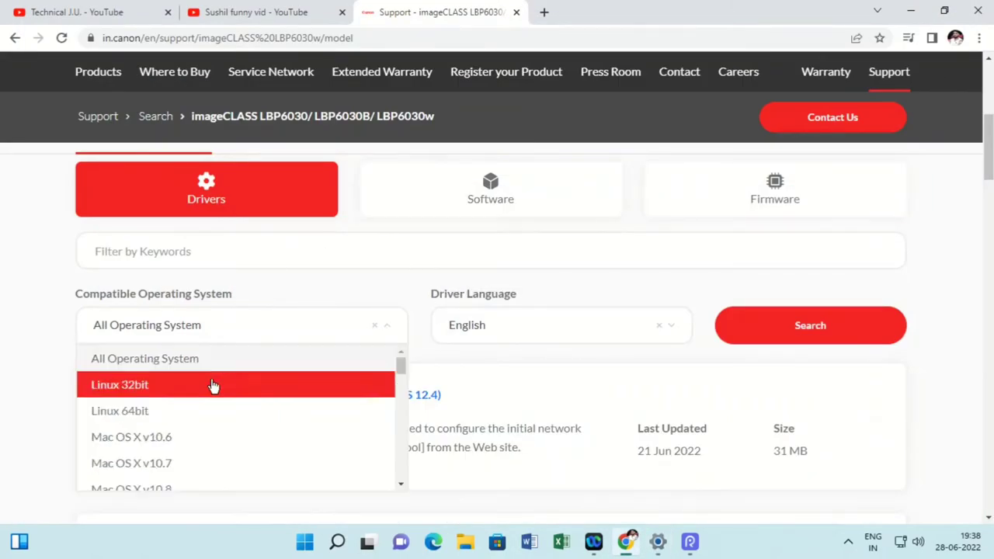
scroll(419, 311, "down", 1)
scroll(371, 305, "down", 2)
scroll(371, 304, "down", 2)
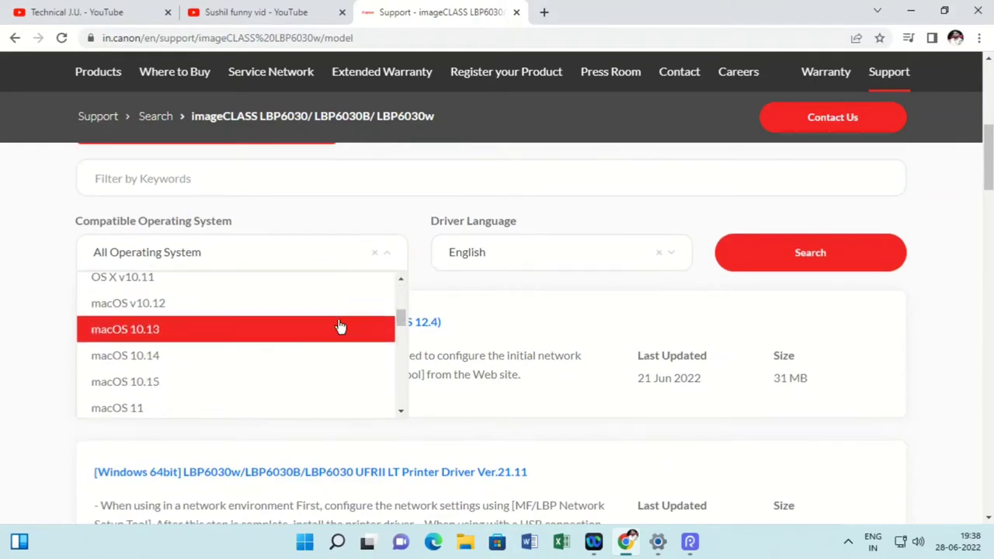
scroll(279, 334, "down", 1)
scroll(277, 335, "down", 4)
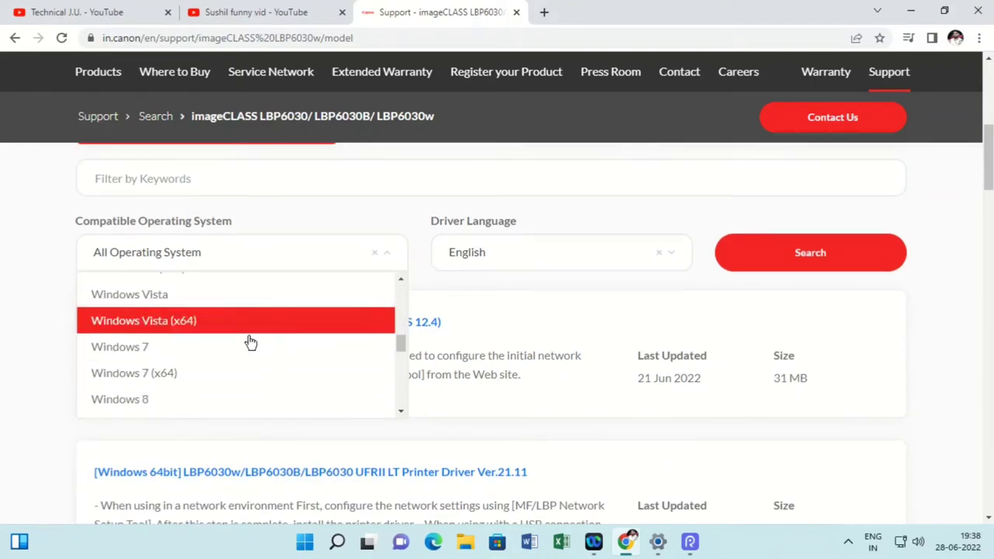
scroll(200, 364, "down", 2)
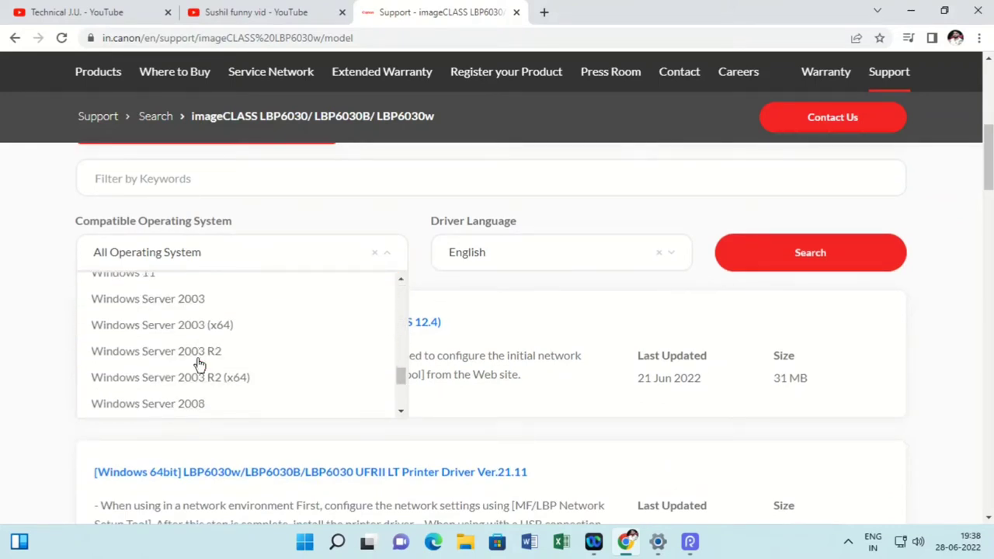
scroll(186, 326, "up", 1)
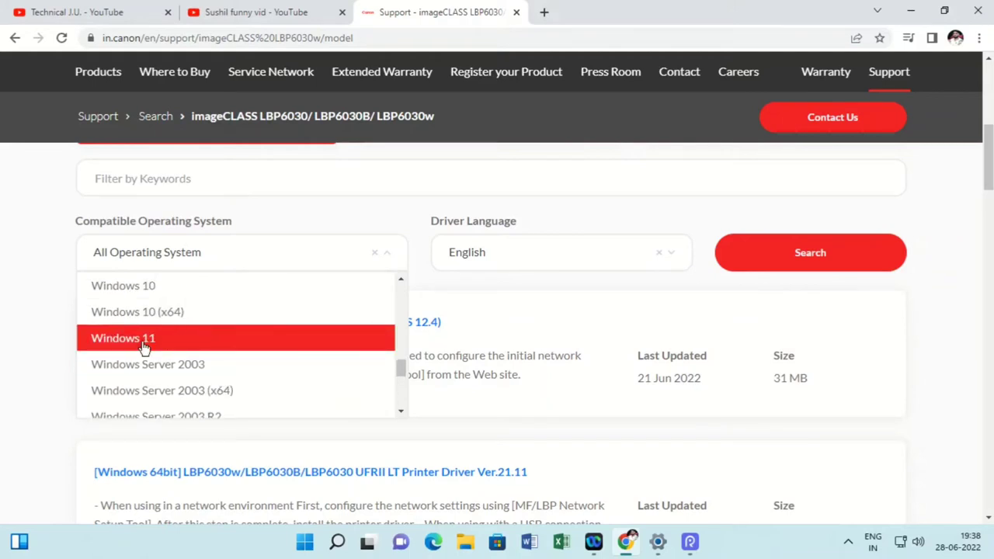
left_click(218, 340)
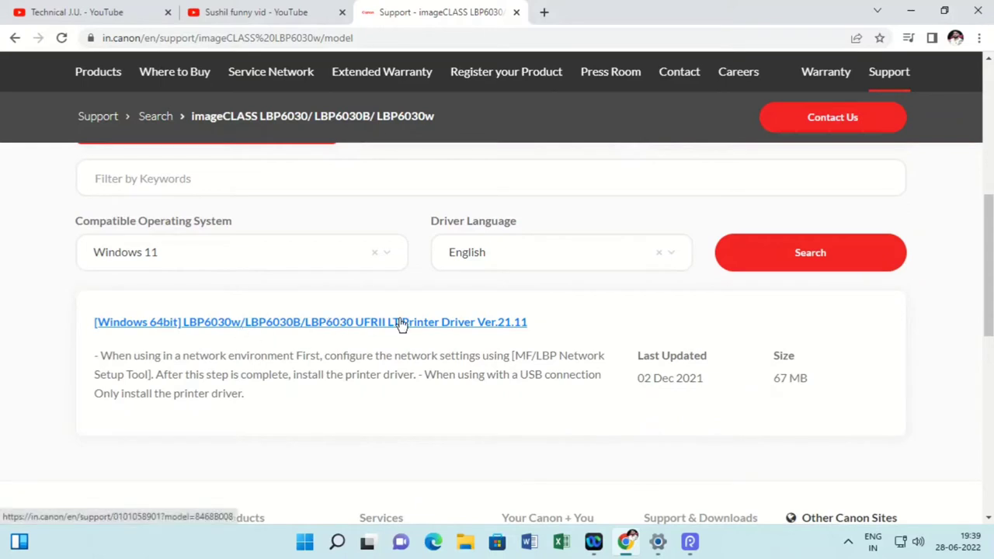
Download the Windows 64bit UFRII LT Printer Driver Ver.21.11, accepting Canon's licence agreement, and put the browser away
left_click(315, 324)
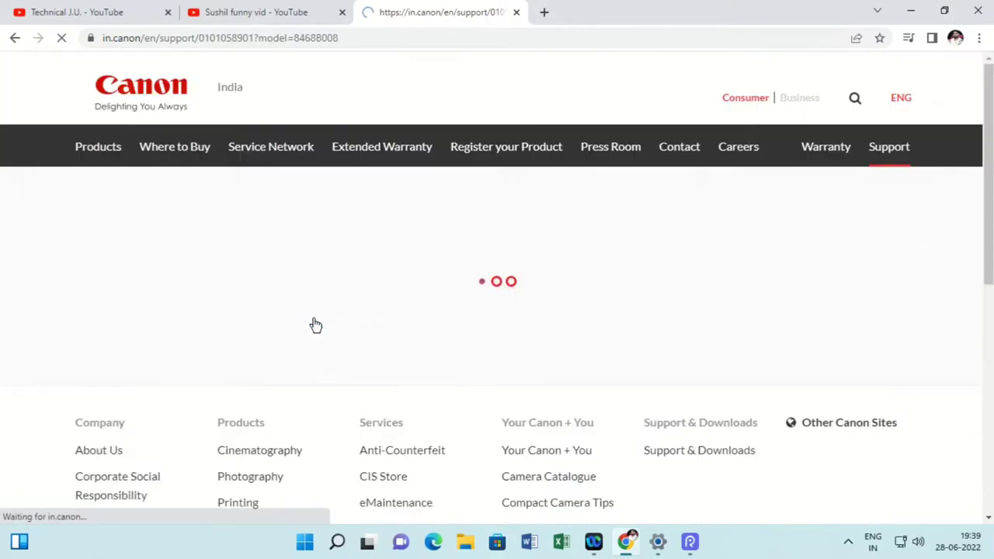
scroll(508, 320, "down", 1)
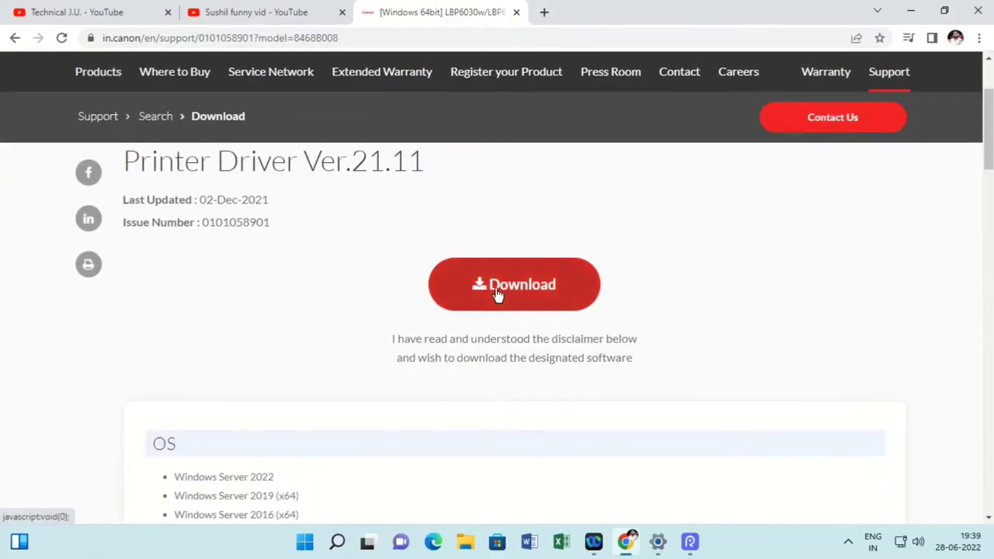
left_click(559, 293)
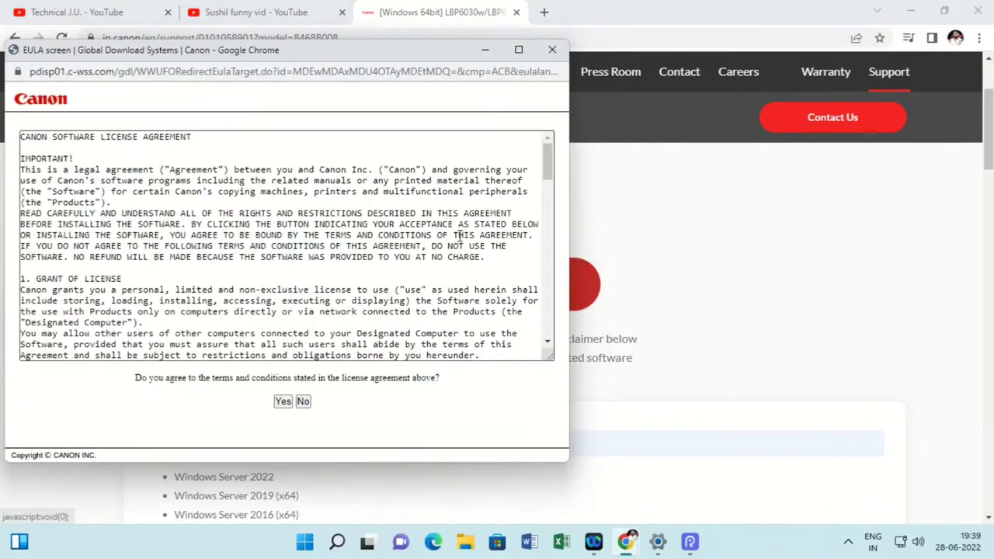
left_click(283, 402)
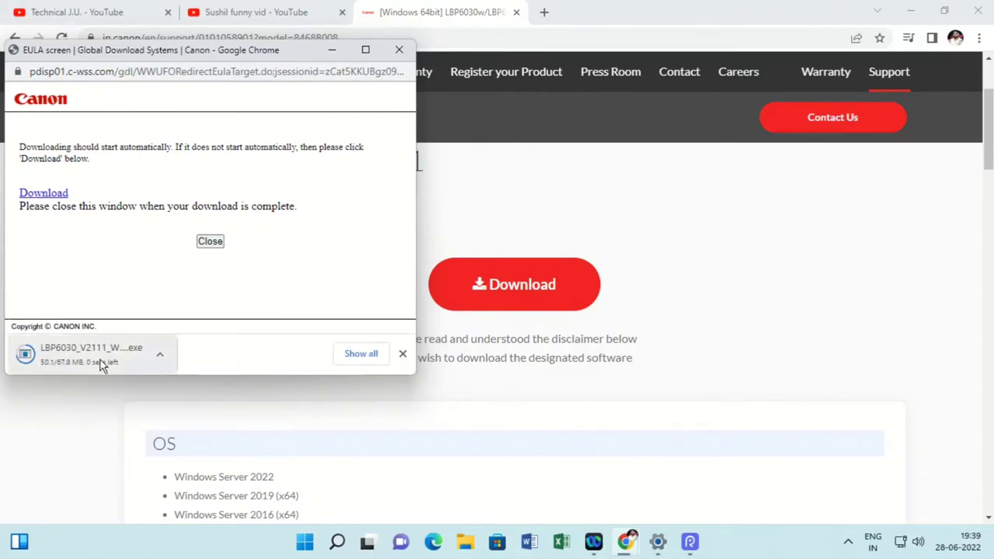
left_click(401, 56)
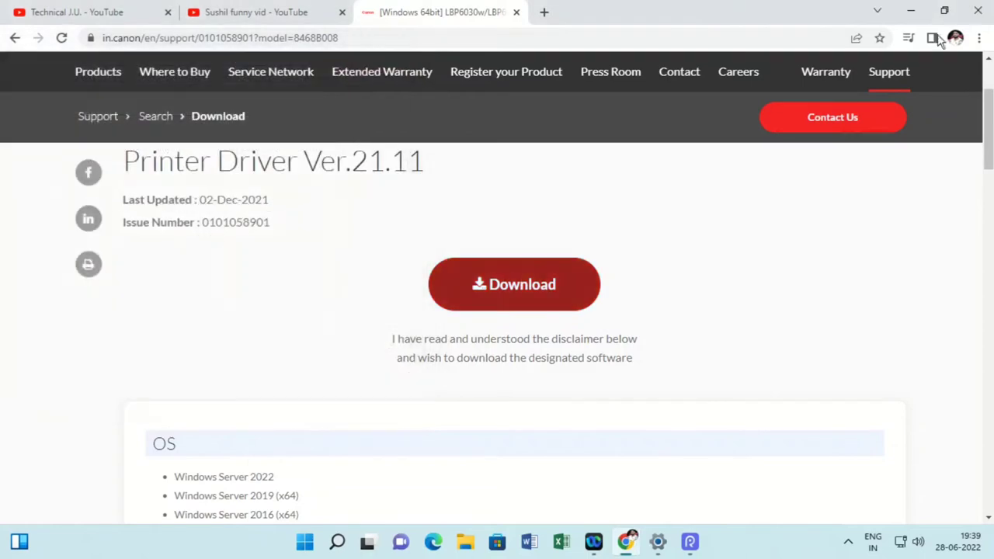
left_click(907, 14)
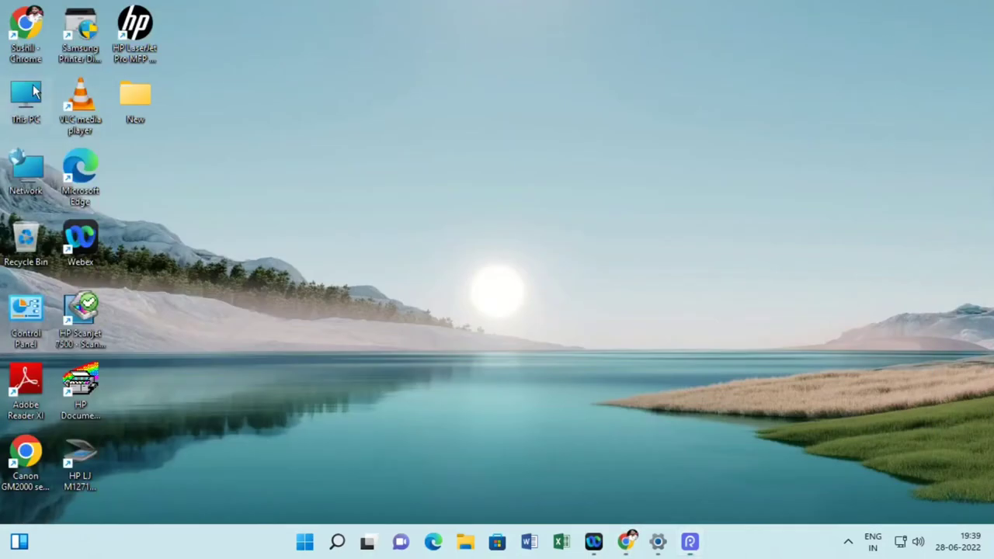
Run the LBP6030_V2111_WP_EN self-extractor from the Downloads folder and cancel it instead of overwriting the existing Setup.exe
double_click(25, 95)
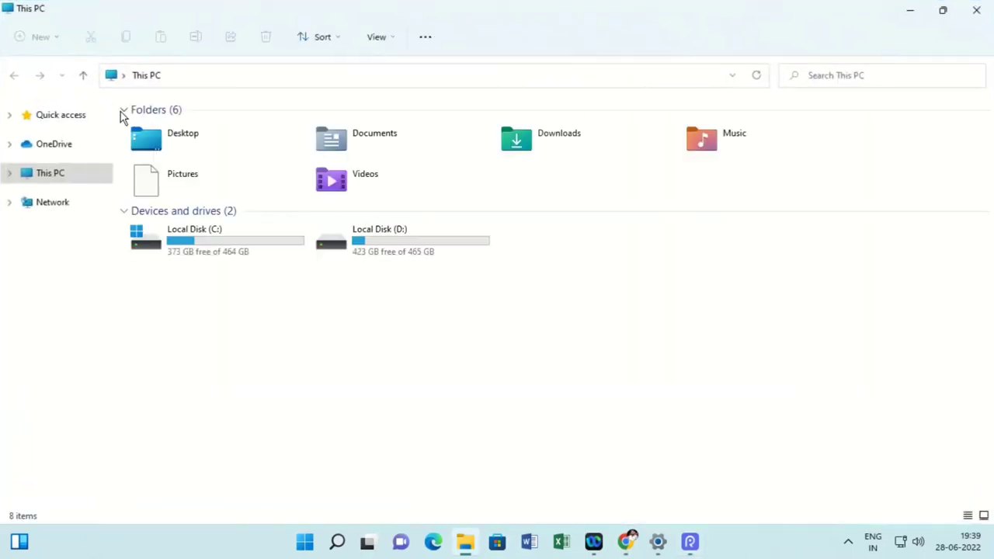
left_click(570, 137)
double_click(571, 138)
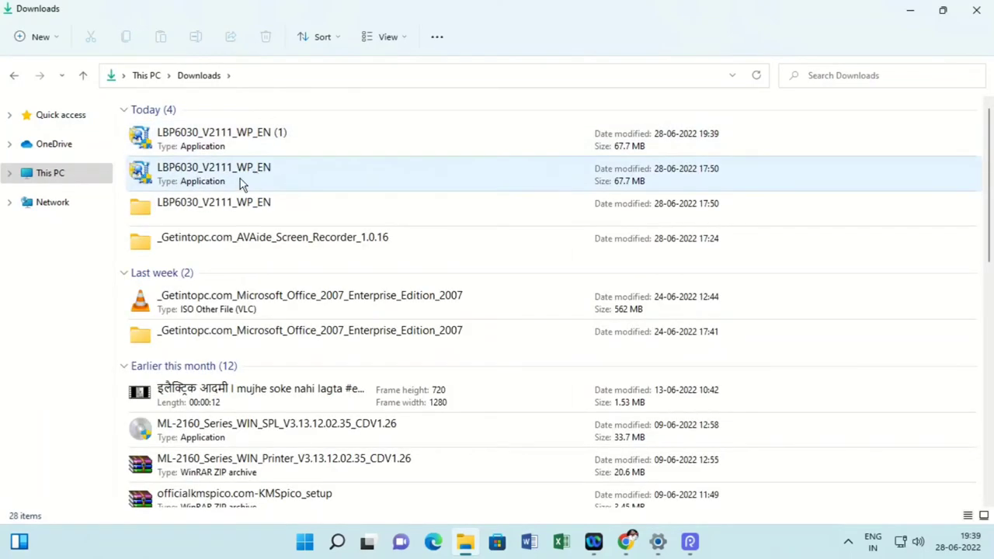
left_click(208, 178)
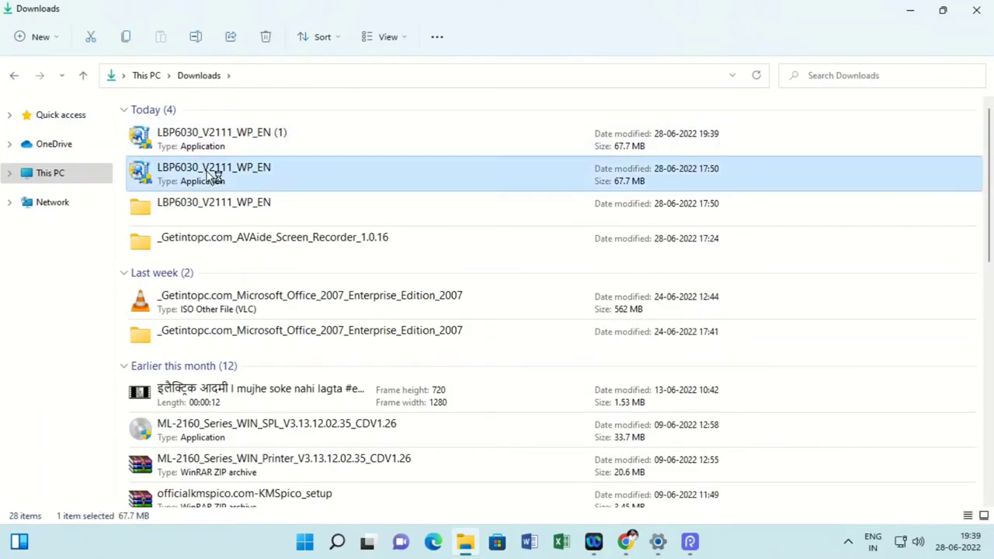
double_click(218, 177)
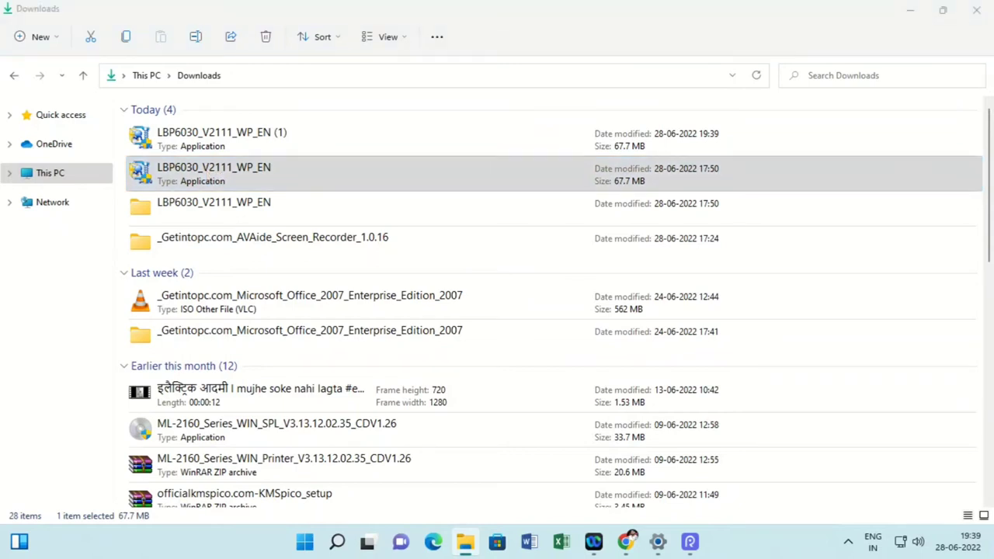
left_click(910, 15)
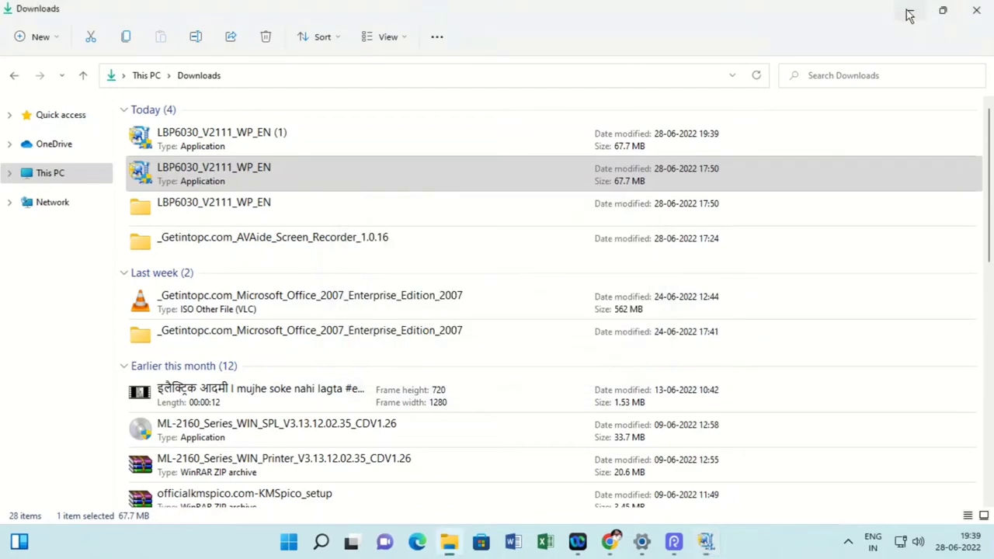
left_click(910, 16)
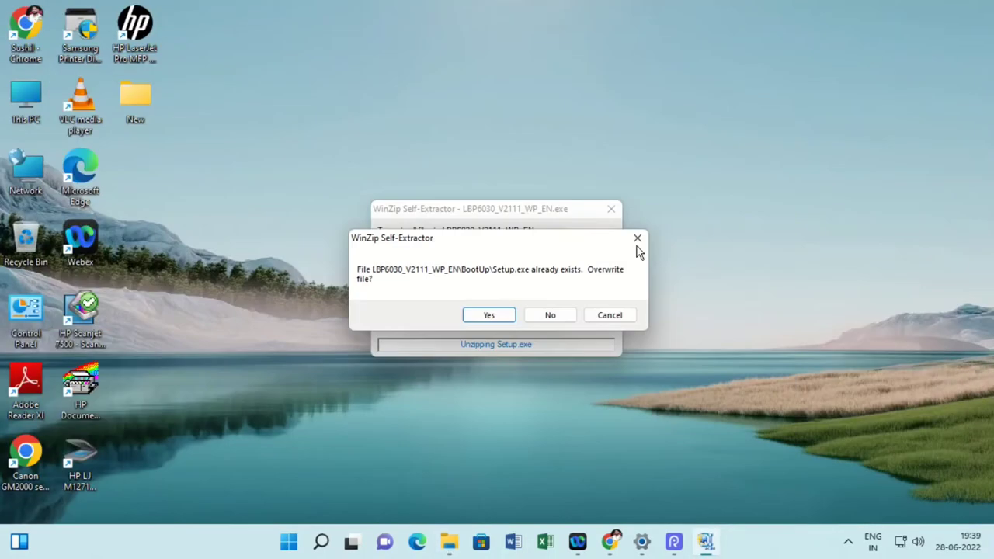
left_click(610, 315)
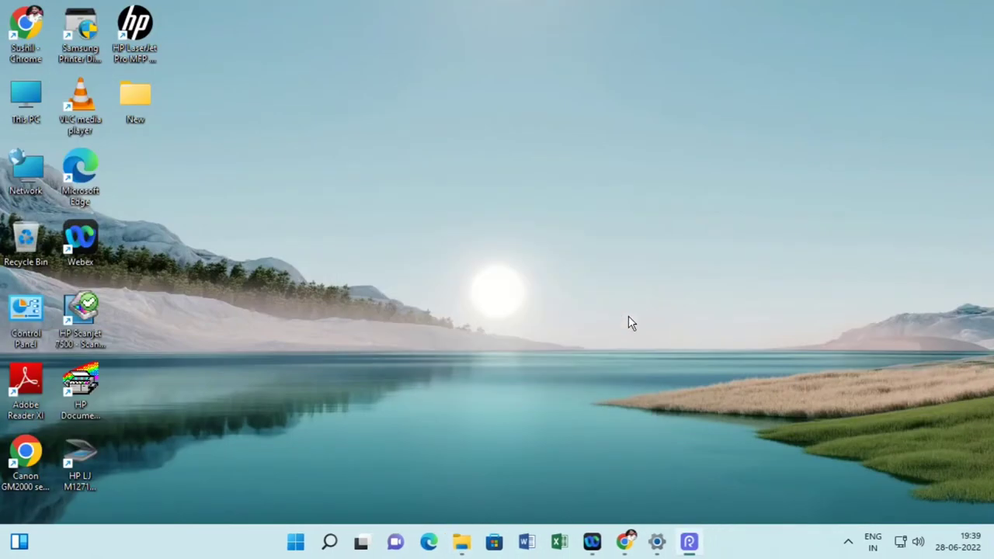
Launch the Setup application from UFRII\uk_eng\x64 inside the extracted LBP6030_V2111_WP_EN folder in Downloads
double_click(38, 111)
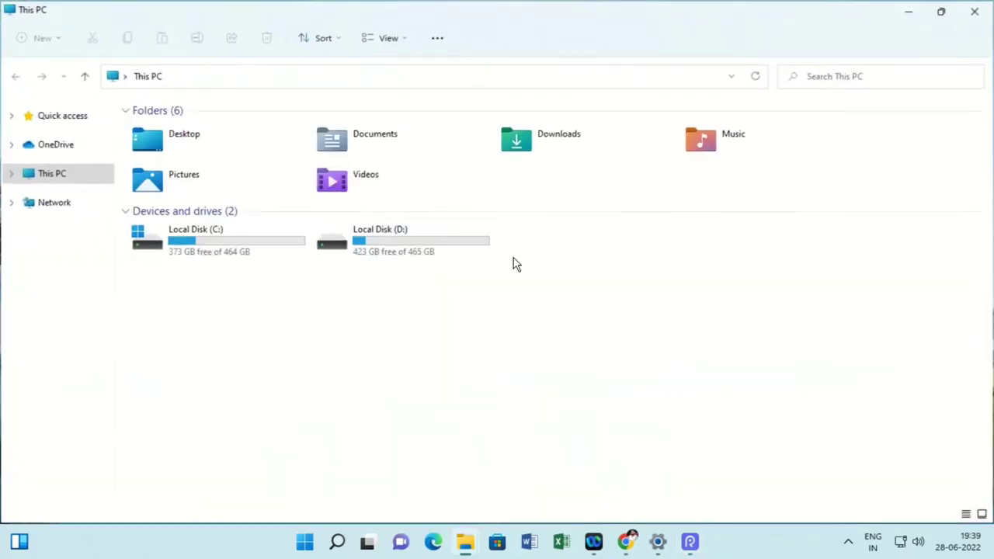
double_click(537, 156)
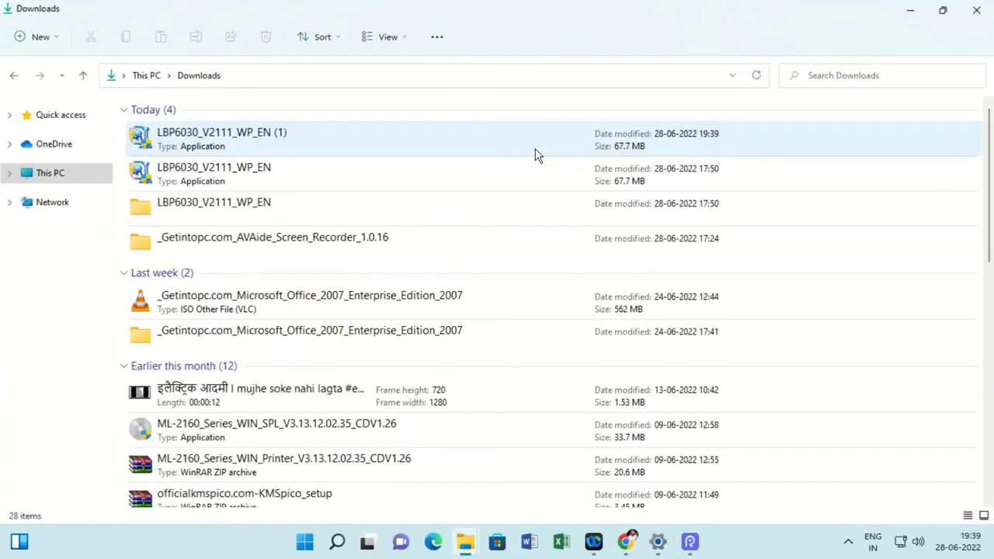
double_click(242, 204)
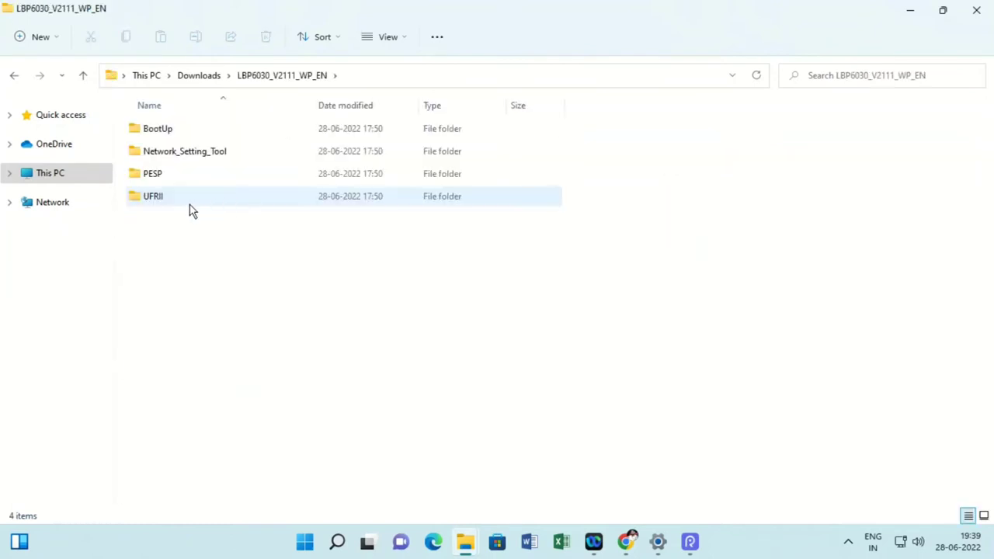
double_click(168, 199)
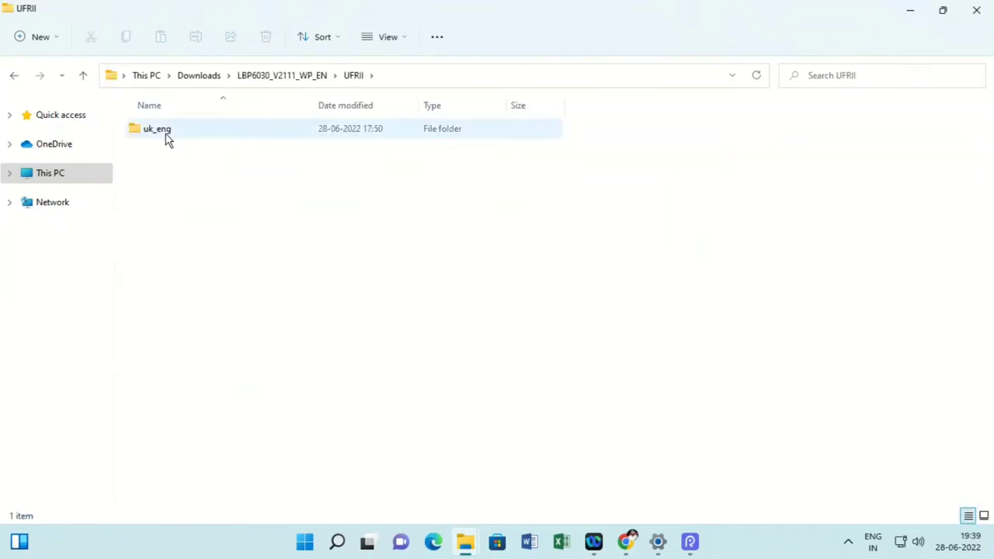
double_click(167, 135)
double_click(162, 155)
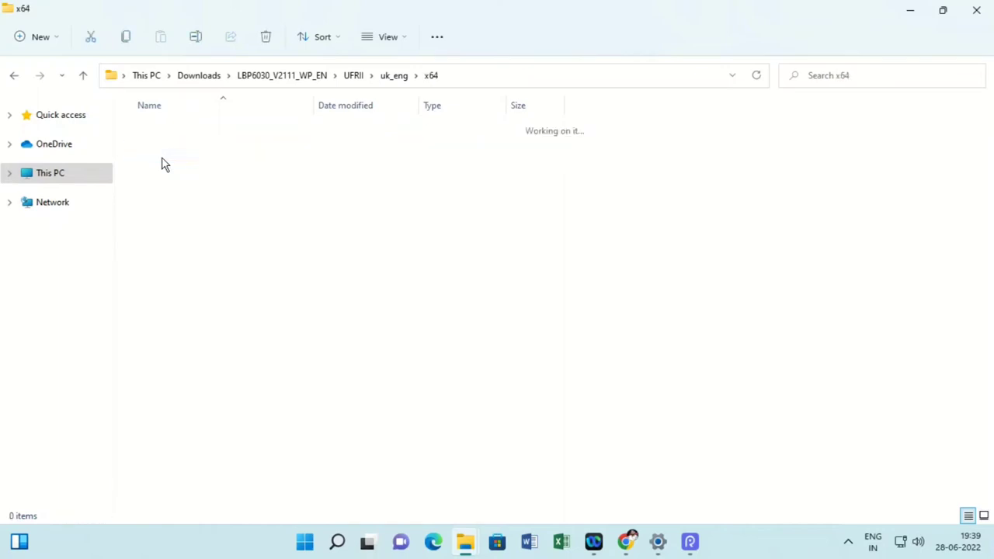
double_click(171, 199)
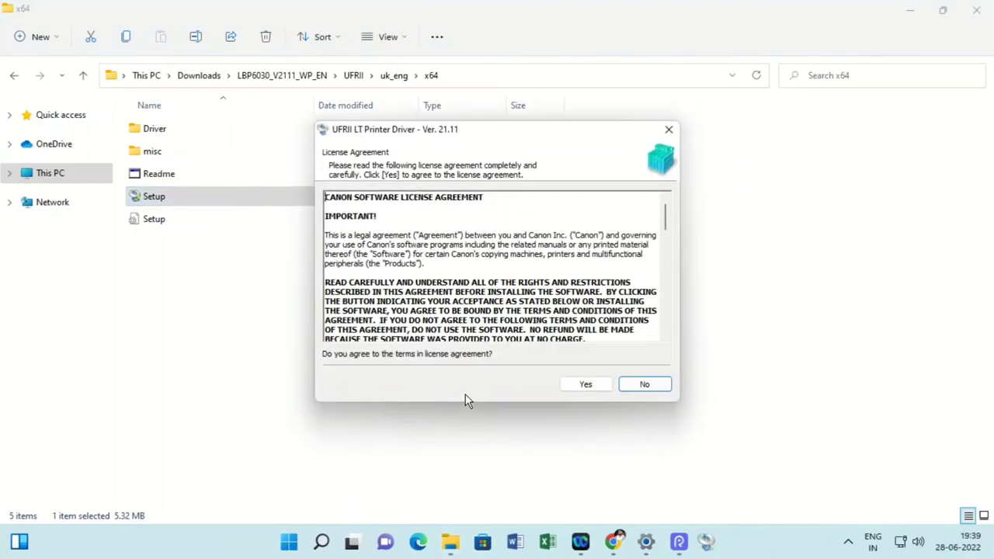
Accept the licence and install the UFRII LT printer driver with the USB Connection method, exiting without a restart and closing the folder
left_click(587, 383)
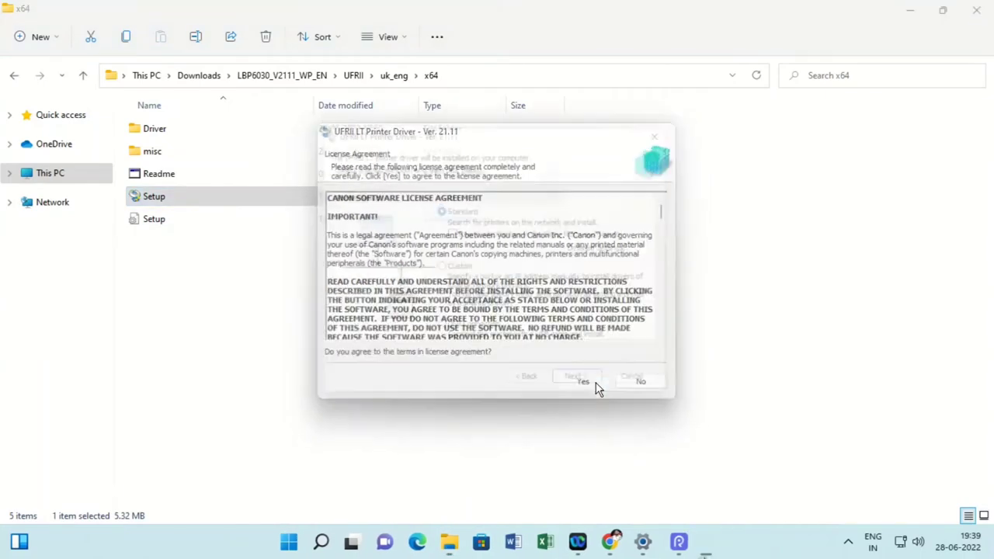
left_click(468, 335)
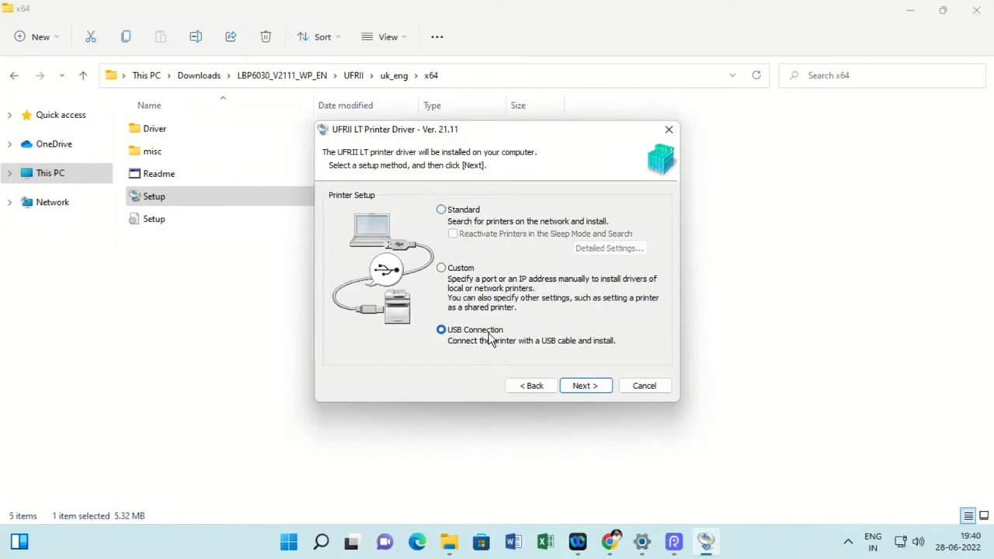
left_click(586, 386)
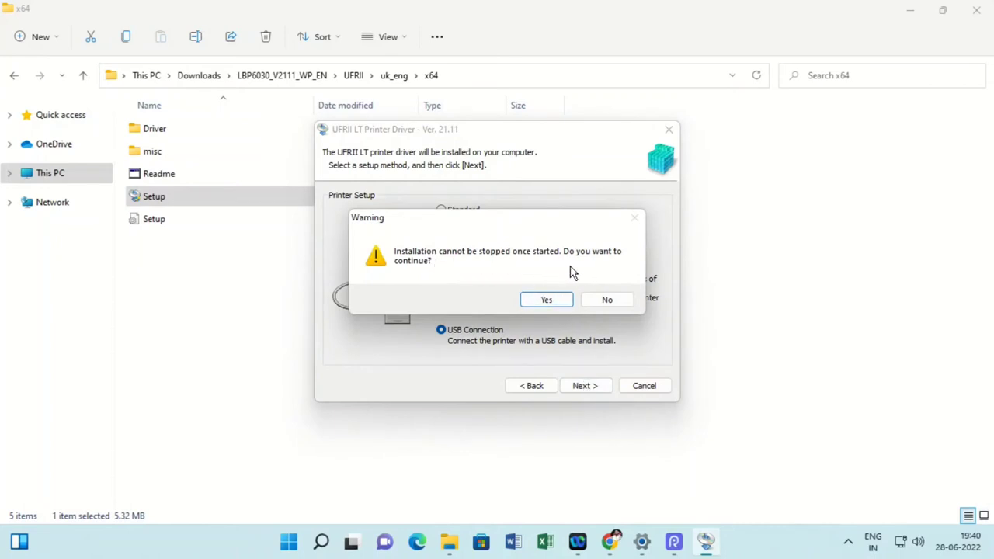
left_click(548, 299)
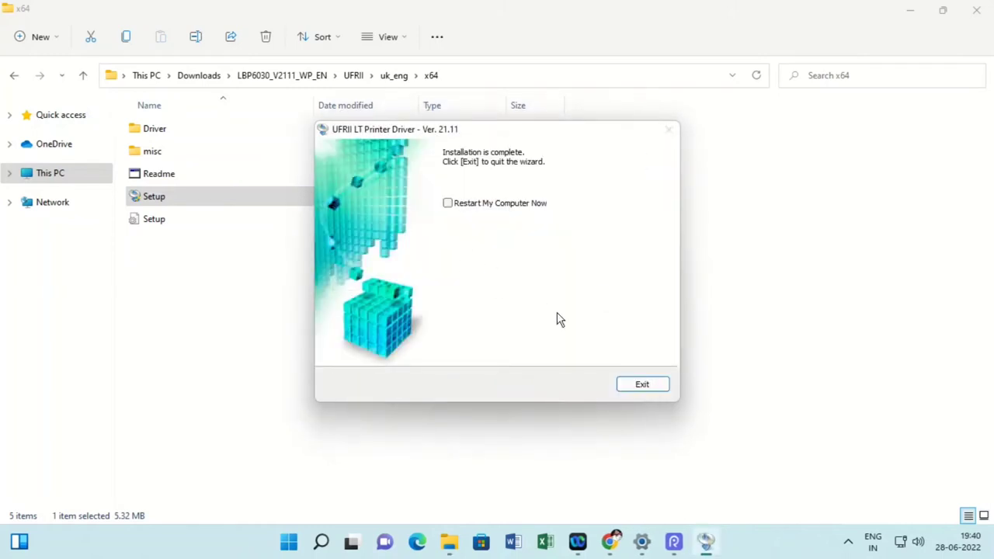
left_click(641, 385)
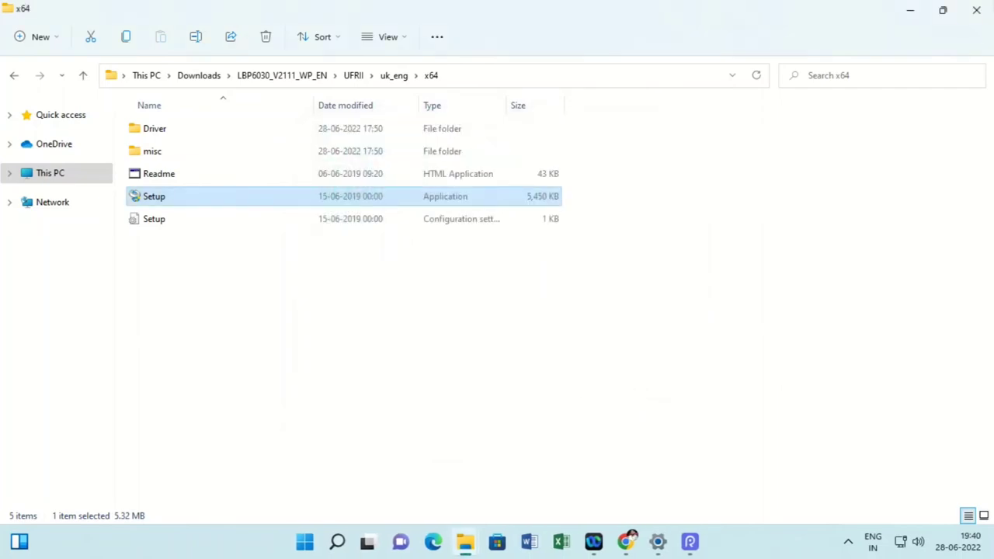
left_click(976, 10)
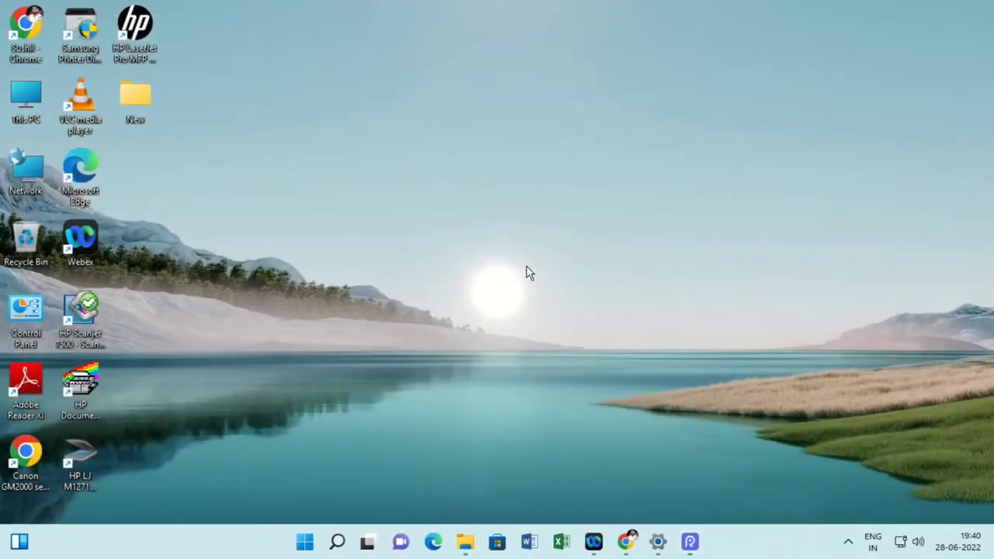
Open Devices and Printers from the Control Panel's Hardware and Sound category and maximise the window
right_click(533, 267)
left_click(539, 271)
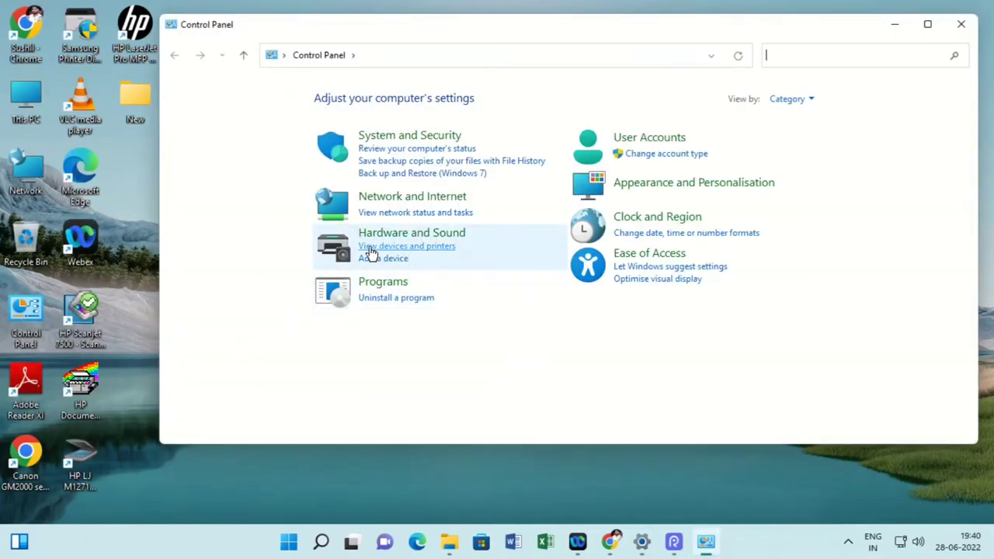
left_click(371, 252)
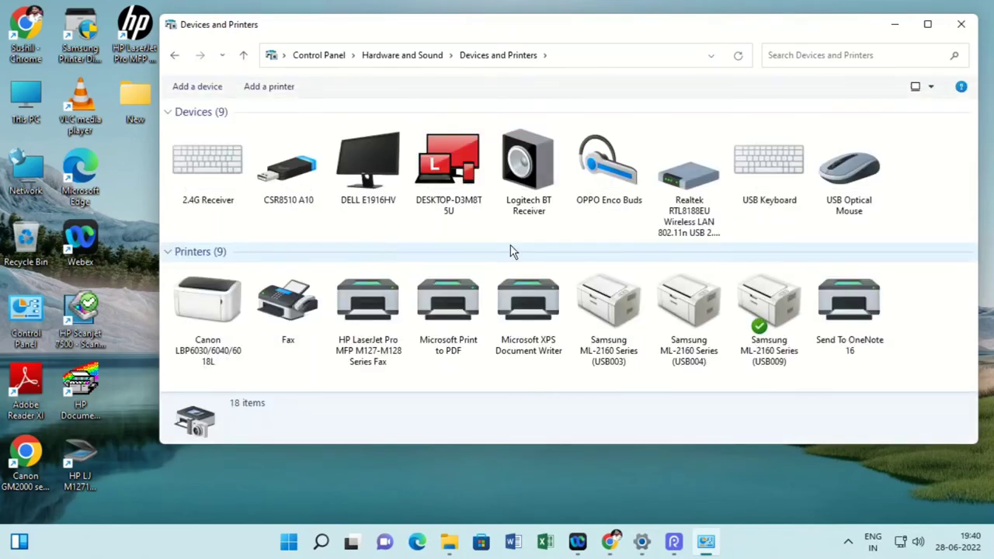
left_click(927, 25)
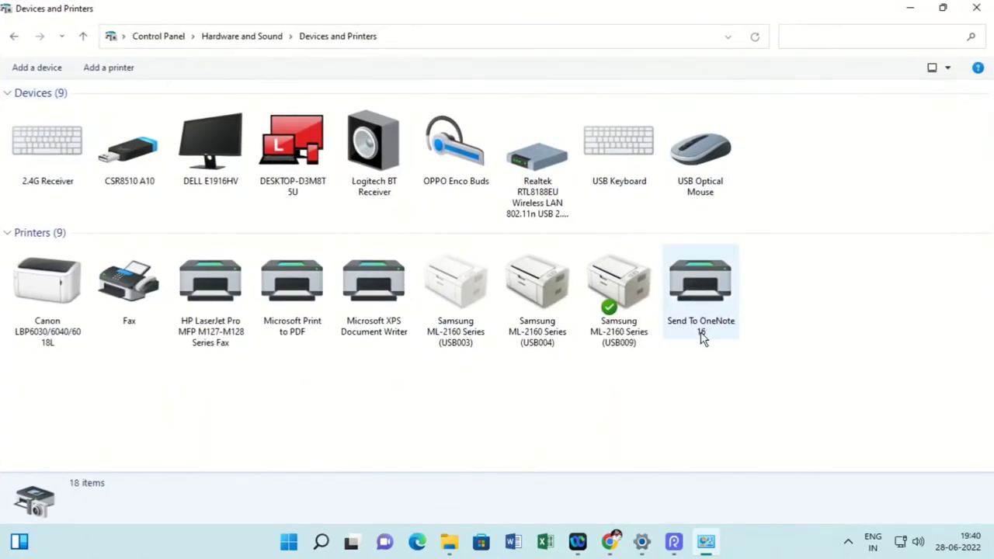
Set the Canon LBP6030/6040/6018L as the default printer
left_click(54, 340)
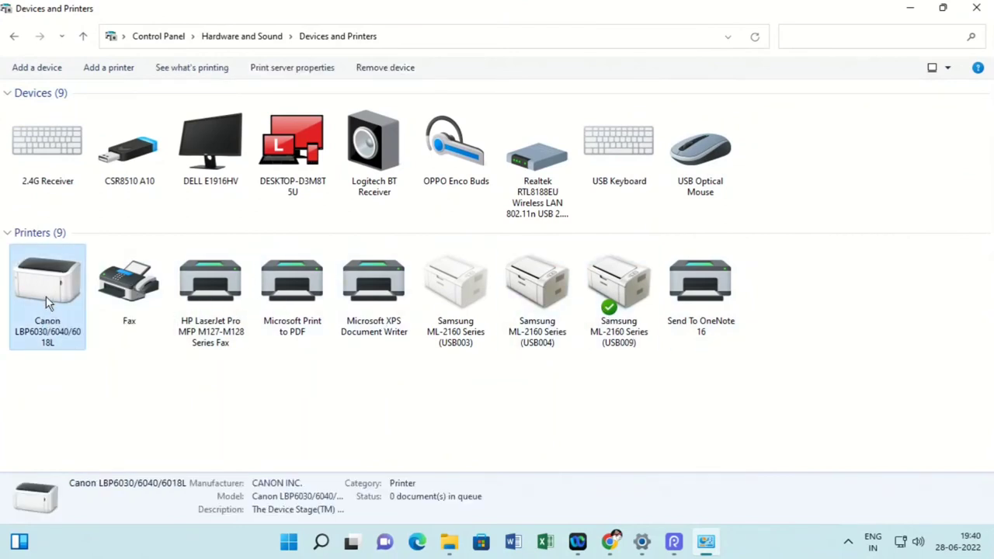
right_click(46, 296)
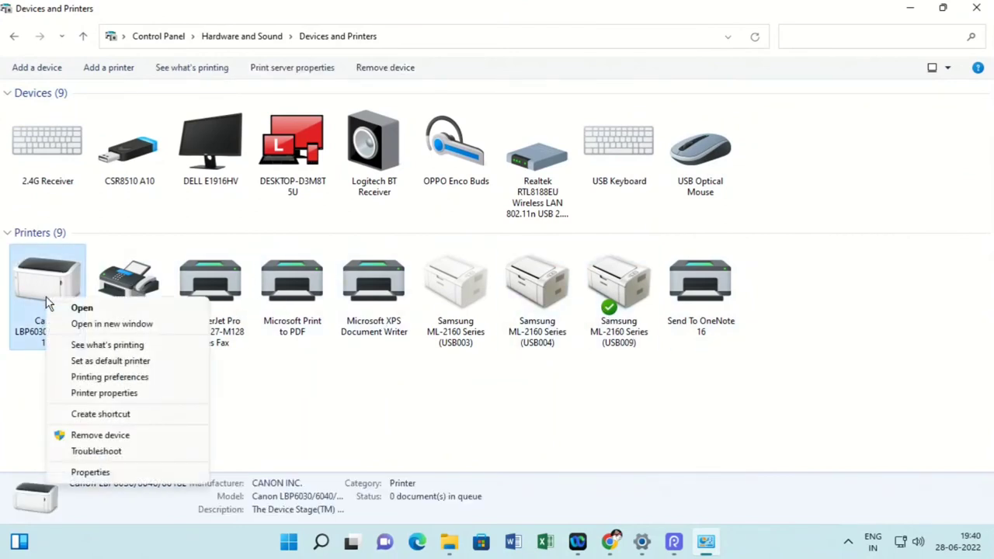
left_click(95, 362)
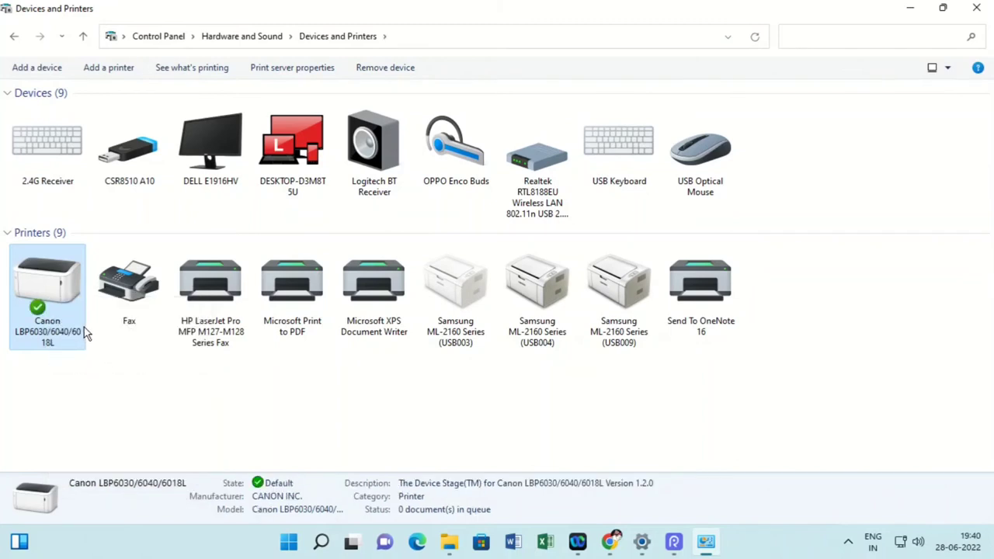
Print a test page from the Canon LBP6030/6040/6018L printer properties, then dismiss the notice and close the properties
right_click(49, 291)
left_click(194, 386)
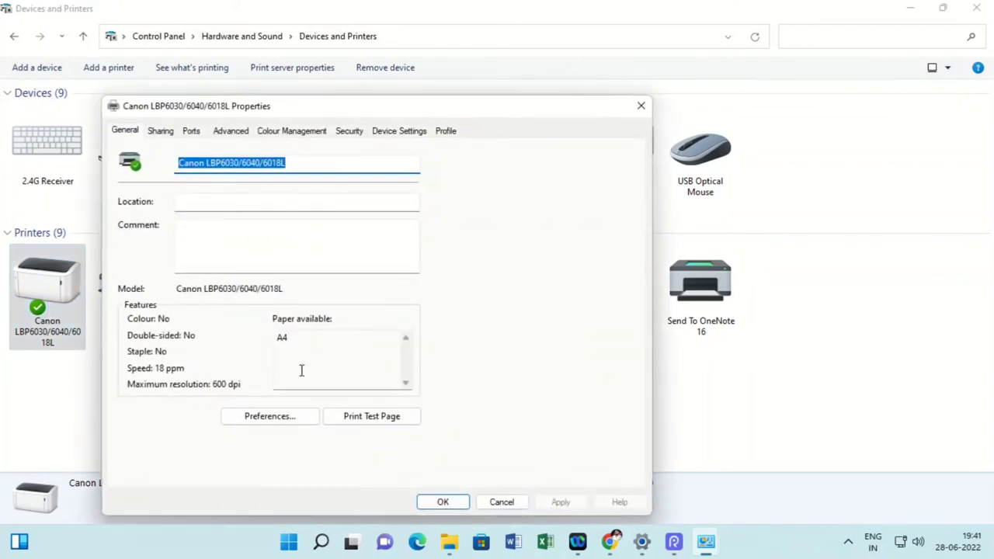
left_click_drag(453, 104, 641, 52)
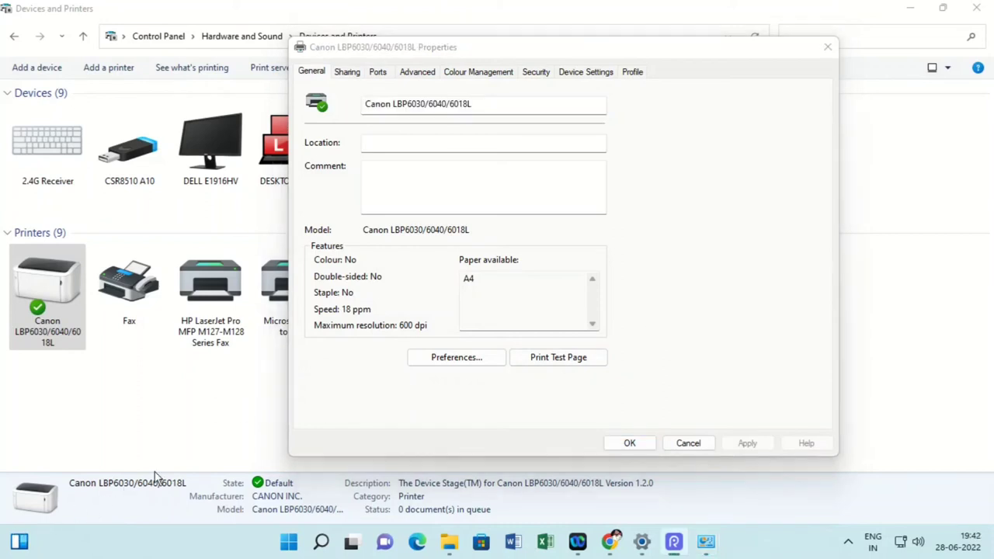
left_click(536, 359)
left_click(537, 360)
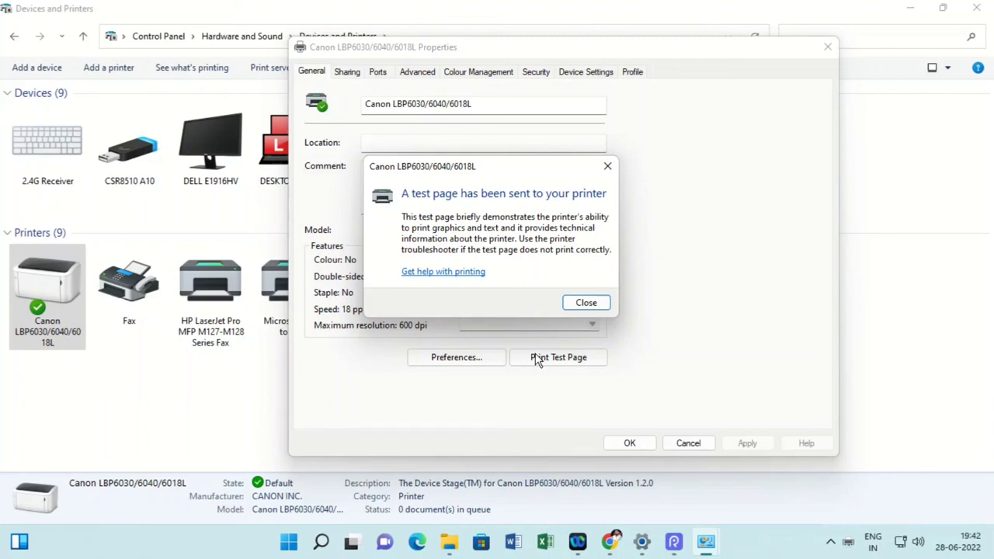
left_click(582, 303)
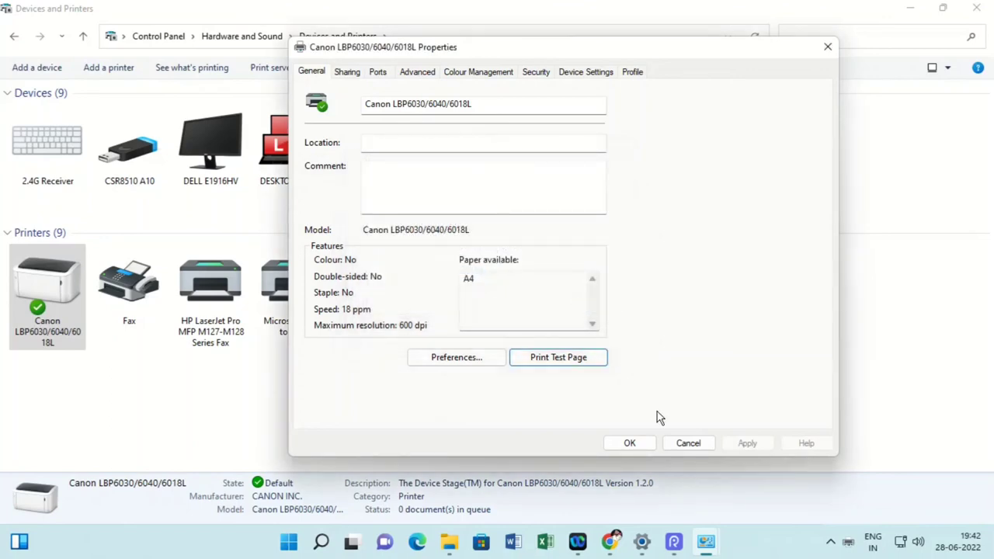
left_click(649, 446)
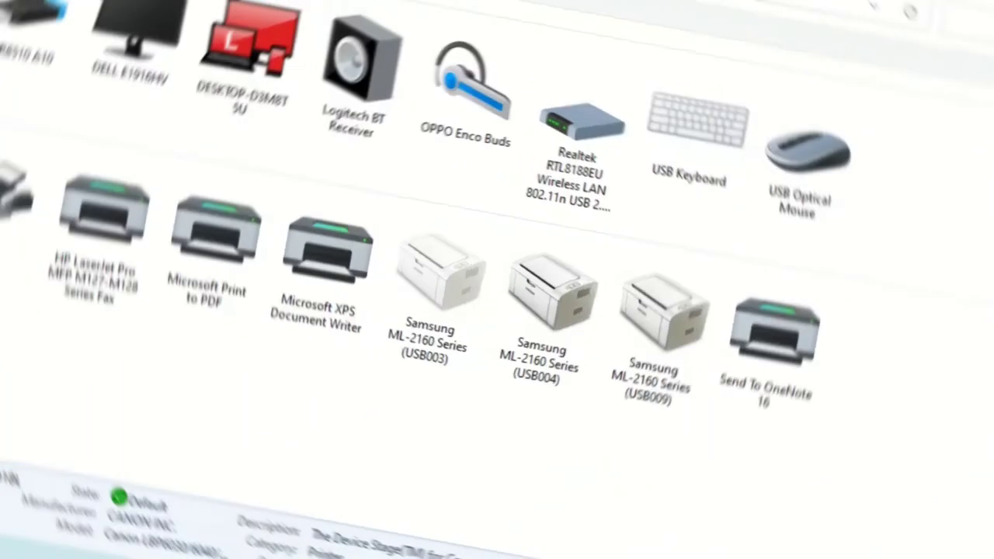